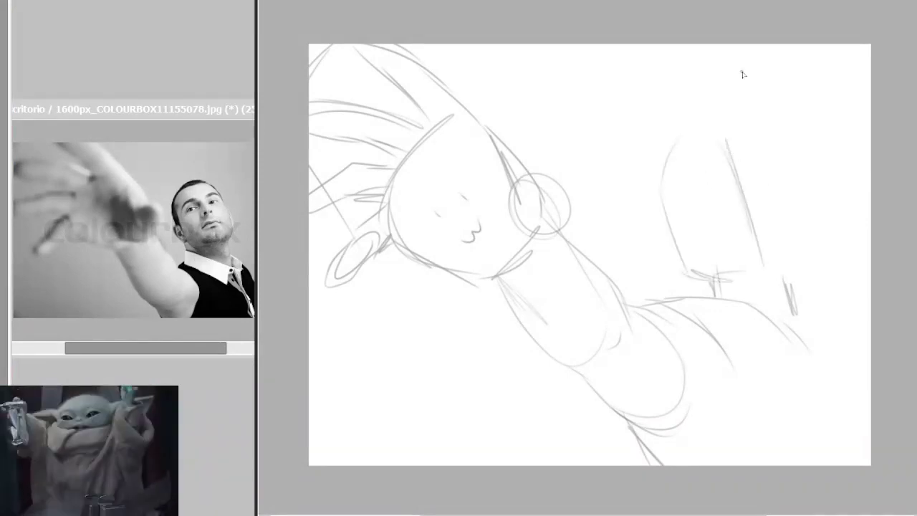
- Sketch the near eye, the side of the face, the chin and the neck lines inside the rough head shape
left_click_drag(748, 196, 736, 214)
left_click_drag(774, 155, 799, 251)
mouse_move(681, 245)
left_mouse_down()
mouse_move(772, 282)
mouse_move(793, 312)
left_mouse_up()
left_click_drag(680, 230, 679, 259)
left_click_drag(696, 274, 709, 296)
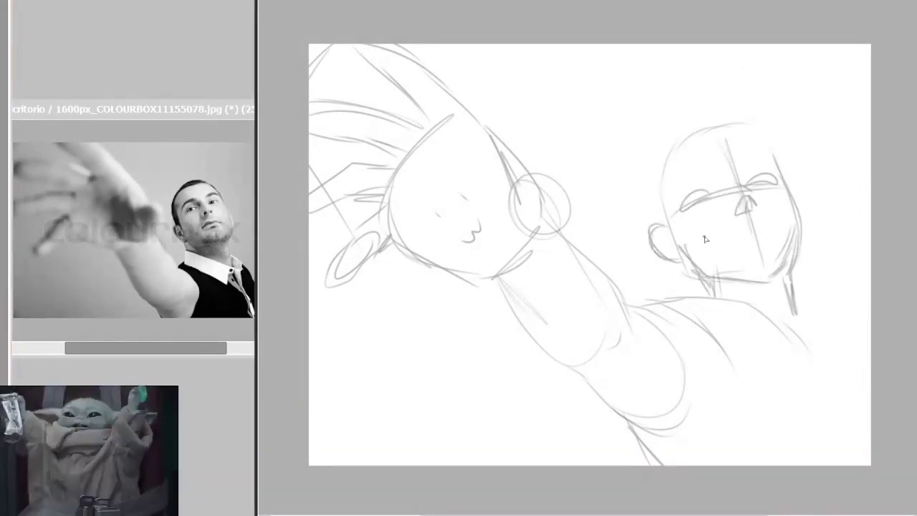
- Sketch the mouth, far cheek, skull, ear and jaw of the head, and extend the far shoulder line
mouse_move(732, 237)
left_mouse_down()
mouse_move(771, 228)
mouse_move(763, 247)
mouse_move(797, 231)
left_mouse_up()
left_click_drag(760, 133, 801, 242)
mouse_move(658, 168)
left_mouse_down()
mouse_move(654, 211)
mouse_move(772, 145)
left_mouse_up()
left_click_drag(711, 130, 674, 207)
left_click_drag(679, 243, 688, 264)
left_click_drag(660, 225, 676, 262)
left_click_drag(666, 136, 650, 215)
left_click_drag(779, 267, 734, 278)
left_click_drag(801, 312, 870, 369)
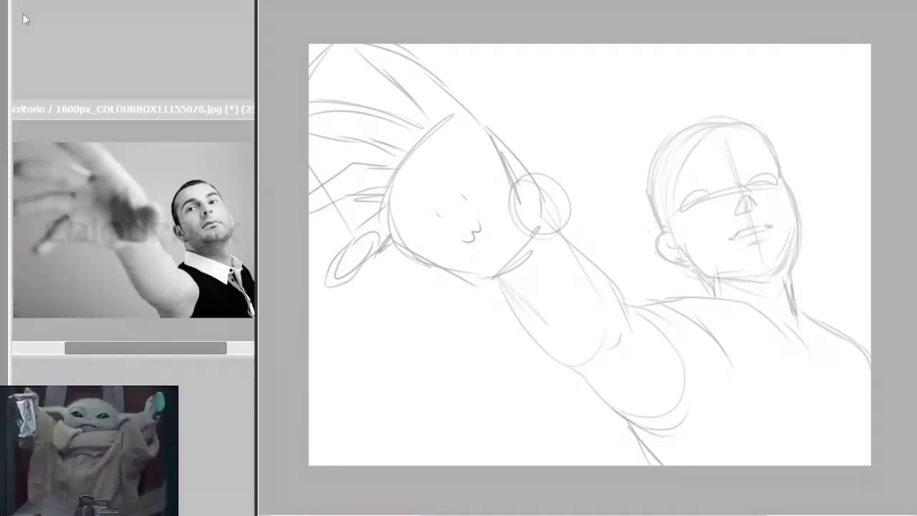
- Fade the rough head construction lines to a faint guide in the mirrored view
key("h")
scroll(369, 157, "up", 3)
scroll(500, 233, "up", 2)
key("e")
mouse_move(458, 222)
left_mouse_down()
mouse_move(596, 252)
mouse_move(647, 373)
left_mouse_up()
key("ctrl+t")
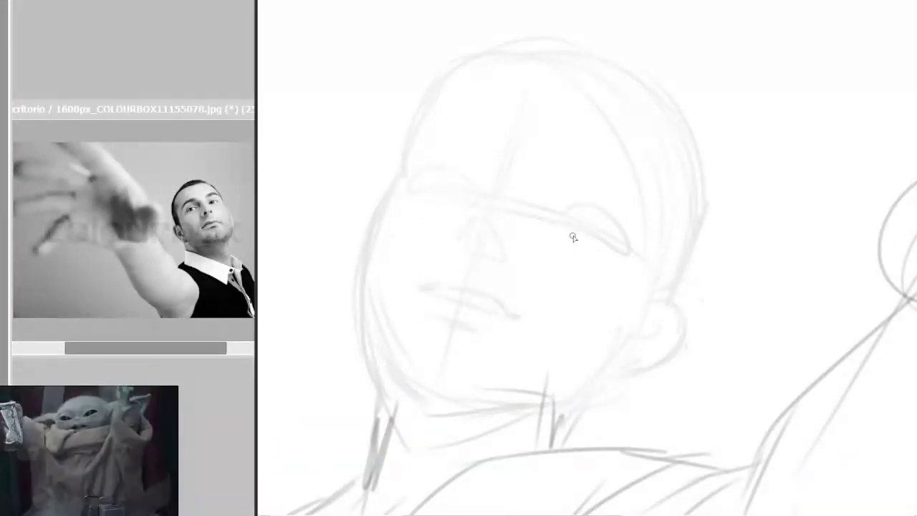
- Draw the darker forehead, cheek and neck contour over the faded guide, plus the nose and the brow crease lines
left_click_drag(290, 259, 265, 263)
mouse_move(387, 169)
left_mouse_down()
mouse_move(479, 43)
mouse_move(348, 287)
mouse_move(343, 505)
left_mouse_up()
mouse_move(473, 241)
left_mouse_down()
mouse_move(475, 254)
mouse_move(467, 204)
left_mouse_up()
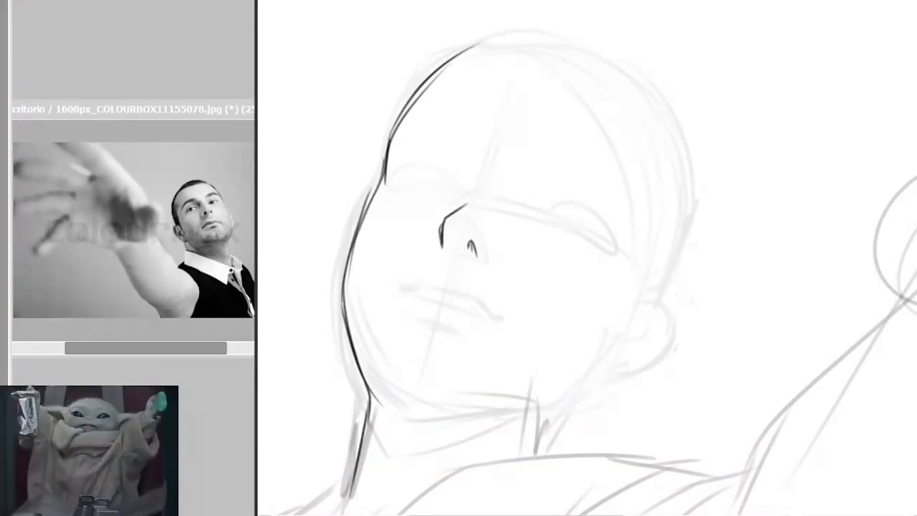
left_click_drag(462, 166, 472, 189)
left_click_drag(470, 205, 495, 208)
left_click_drag(467, 200, 374, 198)
left_click_drag(494, 208, 628, 295)
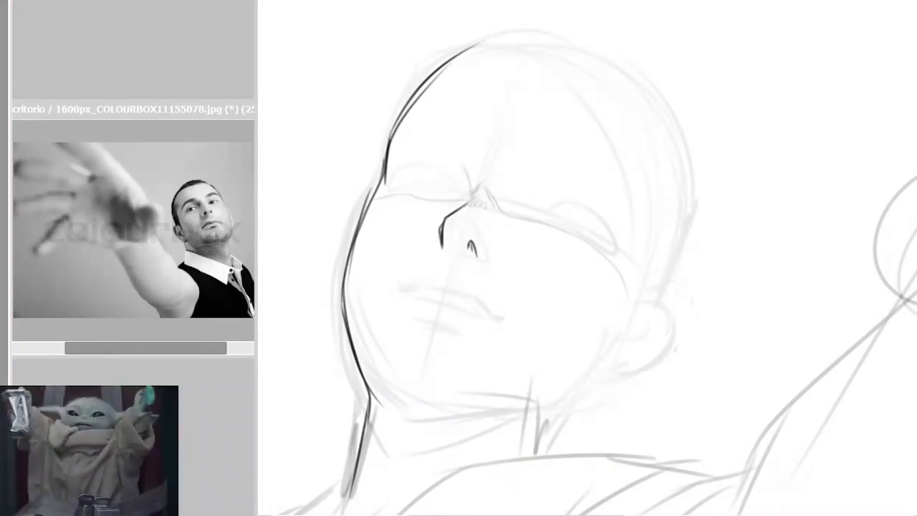
- Draw the upper lids, lower lids and irises of both eyes along the brow guide
left_click_drag(392, 192, 455, 193)
left_click_drag(536, 212, 609, 238)
left_click_drag(392, 195, 445, 199)
left_click_drag(539, 225, 600, 248)
left_click_drag(416, 189, 444, 192)
mouse_move(563, 228)
left_mouse_down()
mouse_move(575, 218)
mouse_move(594, 238)
left_mouse_up()
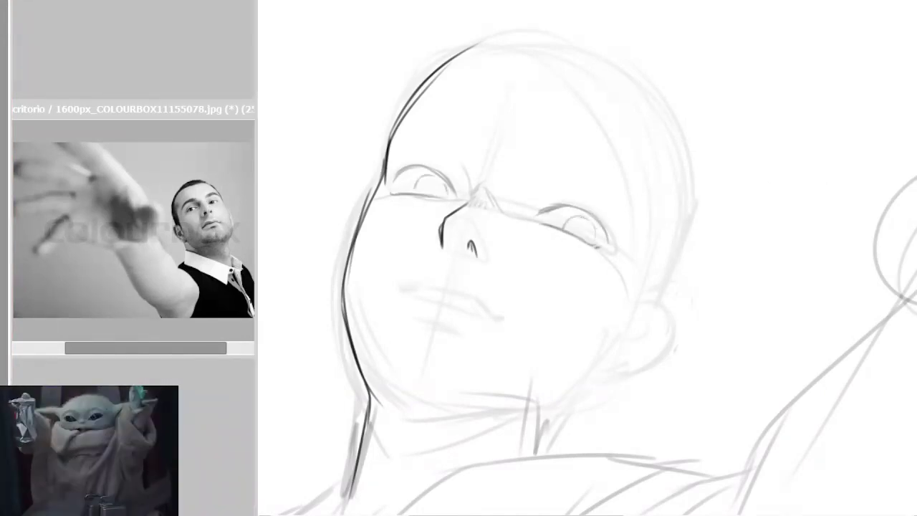
- Transform the eye nearest the ear, shifting it closer to the nose, and check the face in both orientations
key("ctrl+t")
key("Return")
key("ctrl+t")
left_click_drag(610, 162, 604, 164)
key("Return")
key("h")
key("h")
key("ctrl+t")
key("m")
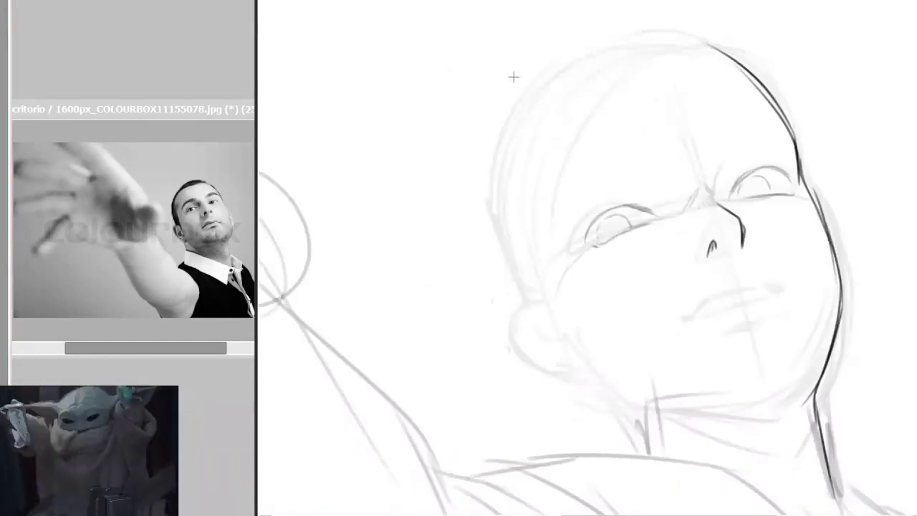
key("Return")
key("m")
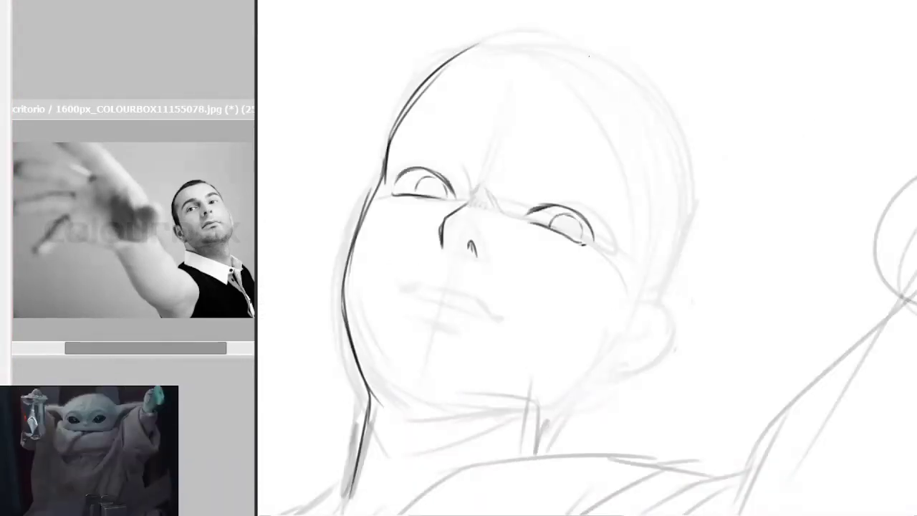
- Refine the jaw and neck lines and draw an eyebrow above each eye
mouse_move(354, 244)
left_mouse_down()
mouse_move(398, 412)
mouse_move(573, 392)
mouse_move(604, 369)
left_mouse_up()
left_click_drag(556, 410, 540, 451)
left_click_drag(393, 142, 445, 145)
left_click_drag(539, 176, 602, 186)
- Open the character reference Star wars maf sheet1.jpg and place it beside the canvas, showing the grey-haired character
mouse_move(396, 134)
left_mouse_down()
mouse_move(454, 148)
mouse_move(391, 138)
mouse_move(179, 28)
left_mouse_up()
key("l")
key("ctrl+d")
key("ctrl+o")
left_click(670, 452)
left_click_drag(648, 429, 232, 269)
mouse_move(228, 129)
left_mouse_down()
mouse_move(229, 159)
mouse_move(230, 141)
left_mouse_up()
- Sketch the fringe lock falling from the parting across the near side of the face
key("h")
scroll(589, 252, "down", 2)
mouse_move(650, 106)
left_mouse_down()
mouse_move(618, 219)
mouse_move(592, 225)
left_mouse_up()
key("ctrl+z")
left_click_drag(608, 159, 607, 305)
left_click_drag(570, 236, 591, 291)
key("ctrl+z")
mouse_move(656, 120)
left_mouse_down()
mouse_move(594, 227)
mouse_move(642, 290)
left_mouse_up()
- Sketch the crown and the near-side bob outline, ending in curved tips below the ear and jaw
scroll(623, 229, "down", 1)
left_click_drag(605, 291, 663, 293)
left_click_drag(527, 204, 536, 286)
left_click_drag(662, 65, 526, 150)
left_click_drag(532, 131, 533, 267)
left_click_drag(544, 292, 648, 319)
left_click_drag(545, 102, 514, 205)
left_click_drag(645, 69, 539, 187)
key("ctrl+d")
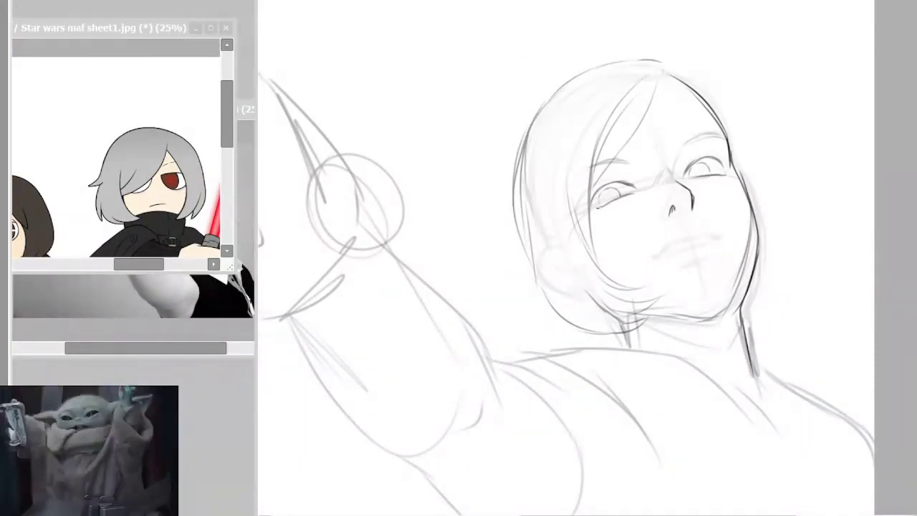
- Sketch the far-side hair strands running from the parting past the cheek to the jaw
mouse_move(666, 65)
left_mouse_down()
mouse_move(730, 127)
mouse_move(738, 299)
left_mouse_up()
key("ctrl+z")
left_click_drag(667, 66, 732, 205)
left_click_drag(732, 126, 771, 228)
left_click_drag(772, 215, 759, 282)
key("ctrl+z")
left_click_drag(751, 169, 755, 280)
left_click_drag(754, 196, 742, 299)
left_click_drag(668, 68, 791, 234)
left_click_drag(752, 170, 757, 294)
left_click_drag(770, 204, 770, 258)
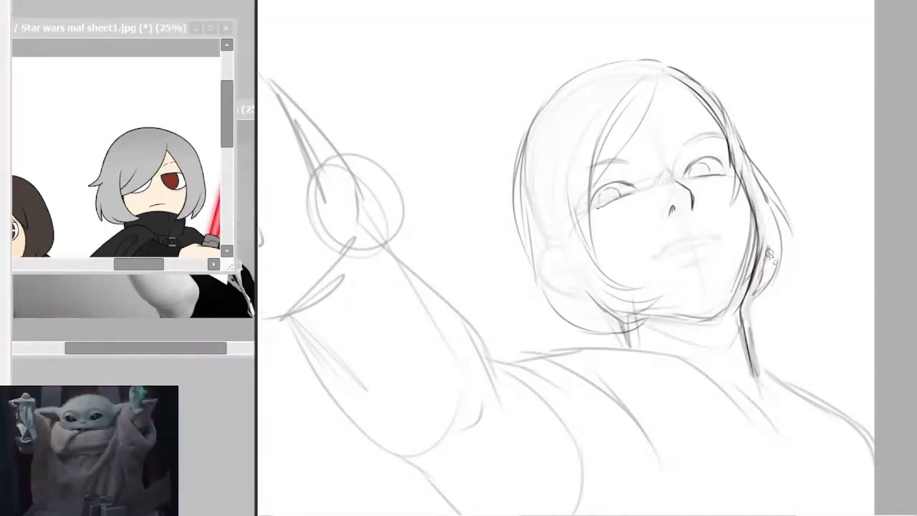
- Select the near-side bob and nudge its lower edge slightly downward with a transform
left_click_drag(531, 142, 670, 316)
key("ctrl+t")
left_click_drag(590, 336, 590, 340)
key("Return")
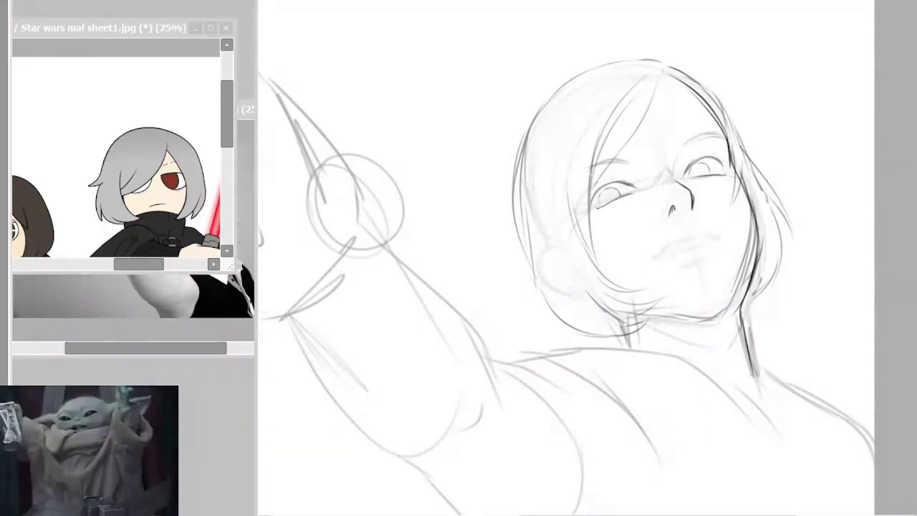
left_click_drag(637, 514, 576, 515)
left_click_drag(421, 264, 471, 241)
left_click_drag(427, 248, 462, 239)
left_click_drag(370, 239, 371, 241)
left_click_drag(453, 172, 454, 174)
left_click_drag(428, 244, 458, 228)
left_click_drag(576, 515, 590, 514)
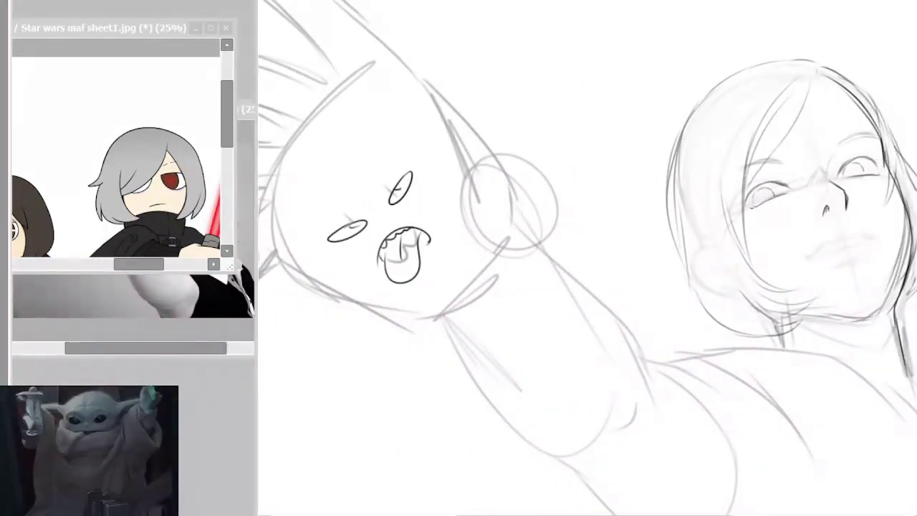
key("ctrl+z")
- Draw a slightly open, tilted mouth with dark lip lines over the faint mouth guide
scroll(816, 208, "up", 2)
left_click_drag(565, 343, 663, 318)
key("ctrl+z")
scroll(634, 323, "up", 3)
left_click_drag(459, 351, 522, 299)
left_click_drag(490, 342, 527, 294)
left_click_drag(527, 294, 717, 252)
left_click_drag(476, 348, 728, 278)
mouse_move(710, 252)
left_mouse_down()
mouse_move(752, 271)
mouse_move(743, 277)
left_mouse_up()
mouse_move(730, 278)
left_mouse_down()
mouse_move(759, 268)
mouse_move(523, 297)
left_mouse_up()
mouse_move(554, 282)
left_mouse_down()
mouse_move(490, 341)
mouse_move(463, 348)
mouse_move(726, 239)
mouse_move(497, 338)
mouse_move(651, 334)
mouse_move(507, 335)
left_mouse_up()
- Adjust the new mouth's placement on the face with transforms
scroll(824, 236, "down", 5)
scroll(824, 236, "up", 5)
key("ctrl+t")
scroll(631, 286, "down", 5)
scroll(631, 287, "up", 5)
key("ctrl+t")
left_click_drag(505, 272, 505, 258)
key("Return")
scroll(596, 248, "down", 5)
left_click_drag(563, 282, 642, 261)
key("ctrl+t")
key("Return")
scroll(596, 248, "up", 5)
- Select the mouth area again, fine-tune its position and shape, deselect it and check the face mirrored
left_click_drag(623, 180, 563, 218)
key("ctrl+t")
left_click_drag(451, 312, 430, 312)
scroll(592, 253, "down", 5)
left_click_drag(547, 260, 550, 258)
key("ctrl+t")
key("Return")
key("ctrl+t")
key("Return")
scroll(592, 253, "up", 5)
key("ctrl+d")
scroll(592, 253, "down", 3)
key("h")
key("h")
key("h")
key("h")
- Select the far jaw contour, shift it slightly inward and compare the face before and after the change
left_click_drag(662, 164, 692, 398)
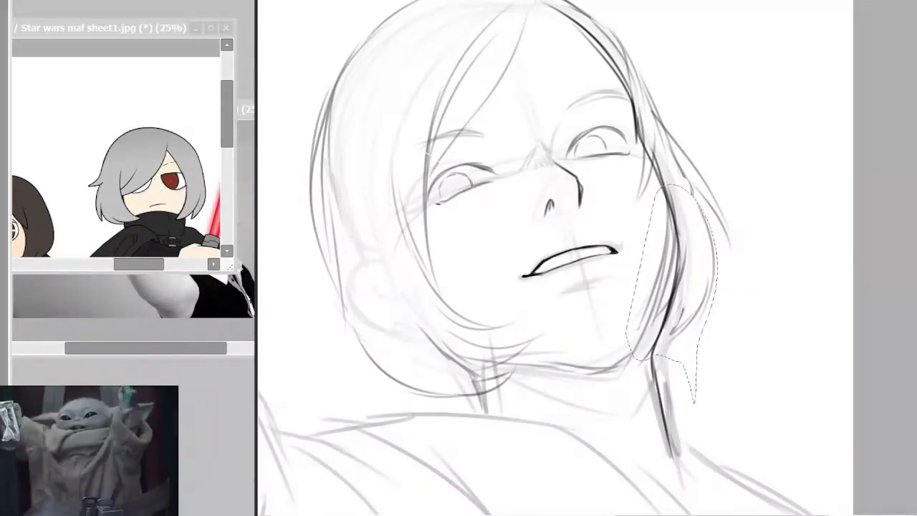
key("ctrl+t")
left_click_drag(666, 301, 656, 299)
key("Return")
key("ctrl+d")
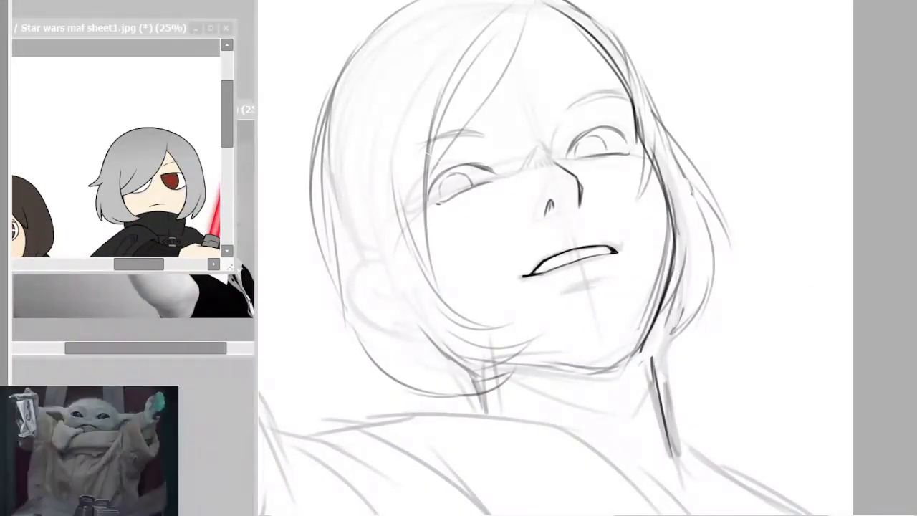
scroll(592, 253, "down", 1)
key("ctrl+z")
key("ctrl+y")
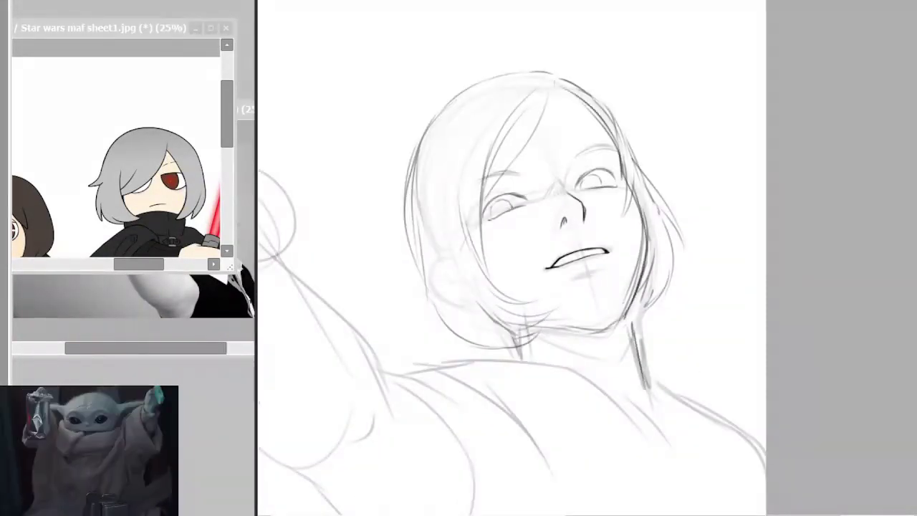
key("ctrl+z")
- Bring the man's photo reference to the front and compare the latest edit on the whole drawing
key("ctrl+0")
left_click(129, 28)
left_click_drag(246, 109, 233, 103)
left_click(358, 215)
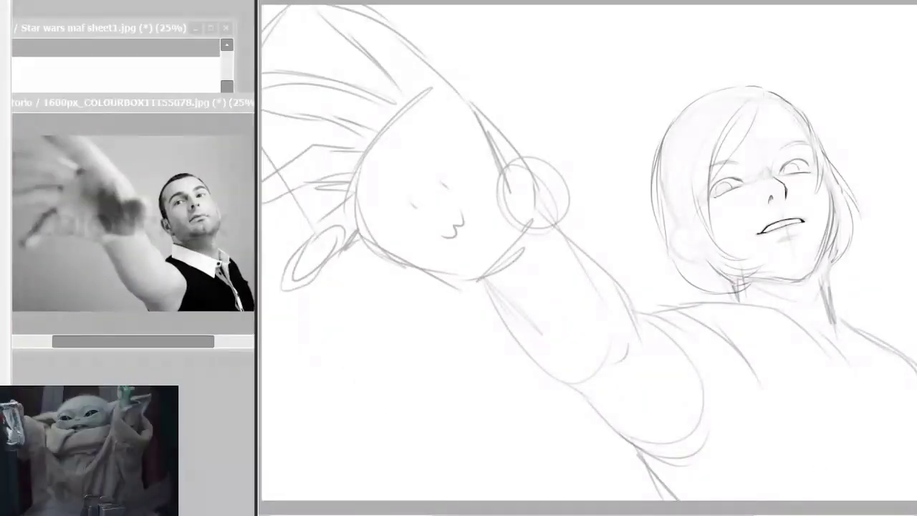
key("ctrl+z")
key("ctrl+y")
key("ctrl+z")
key("ctrl+y")
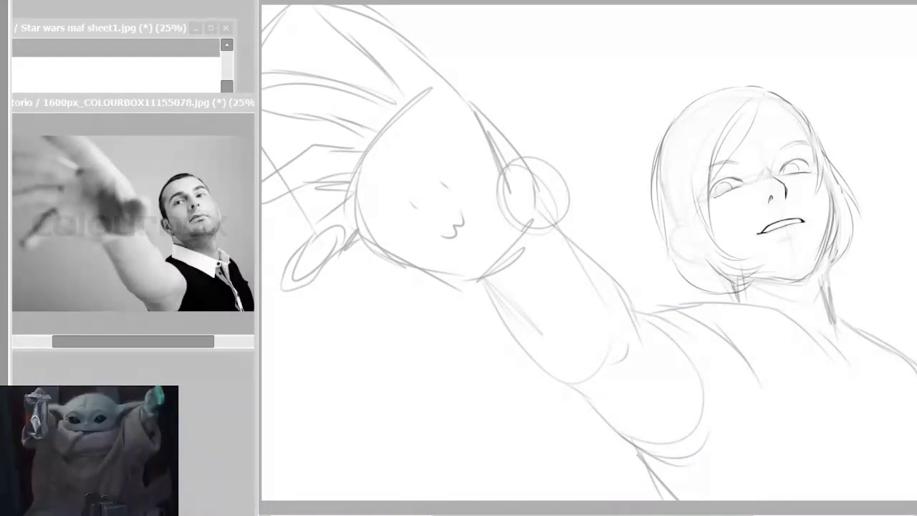
- Bring the Star Wars character sheet forward and sketch the cloak's edges around the near shoulder and below the raised arm
left_click_drag(258, 305, 266, 305)
left_click(115, 29)
mouse_move(593, 301)
left_mouse_down()
mouse_move(630, 371)
mouse_move(631, 499)
left_mouse_up()
mouse_move(526, 387)
left_mouse_down()
mouse_move(547, 500)
mouse_move(536, 500)
left_mouse_up()
mouse_move(609, 306)
left_mouse_down()
mouse_move(694, 350)
mouse_move(745, 487)
left_mouse_up()
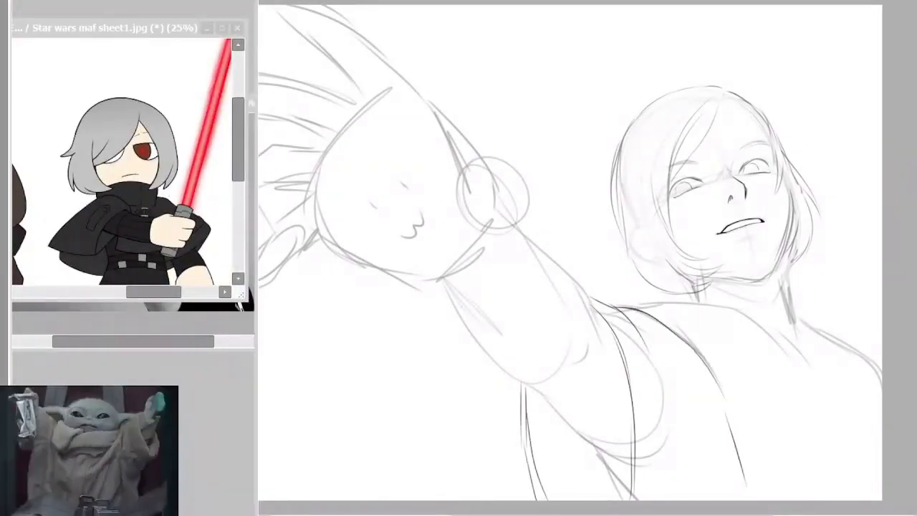
- Sketch the cloak's wide collar around the neck and its front opening lines down the torso, undoing misplaced strokes
left_click_drag(684, 291, 835, 301)
mouse_move(834, 304)
left_mouse_down()
mouse_move(823, 369)
mouse_move(882, 373)
left_mouse_up()
key("ctrl+z")
key("ctrl+z")
left_click_drag(744, 435, 752, 500)
key("ctrl+z")
mouse_move(737, 412)
left_mouse_down()
mouse_move(751, 444)
mouse_move(776, 437)
left_mouse_up()
left_click_drag(837, 391, 845, 447)
key("ctrl+z")
left_click_drag(846, 414, 880, 500)
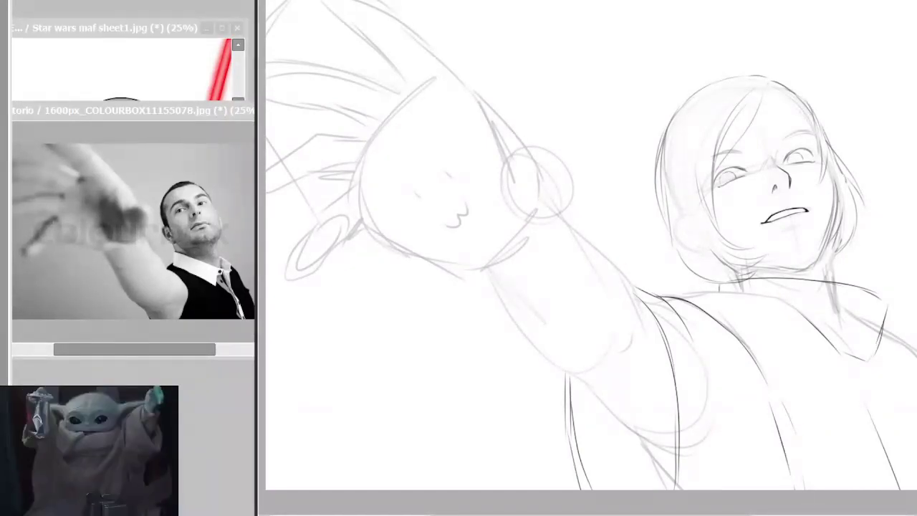
- Compare the pose with the man's photo mirrored and unmirrored, and fade the rough hand and forearm lines
left_click(143, 111)
key("h")
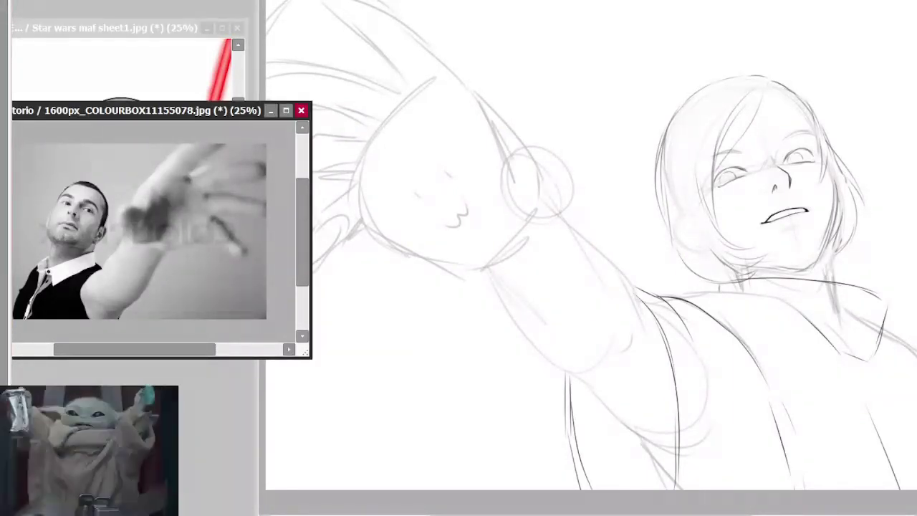
key("h")
left_click_drag(247, 111, 259, 112)
left_click(611, 309)
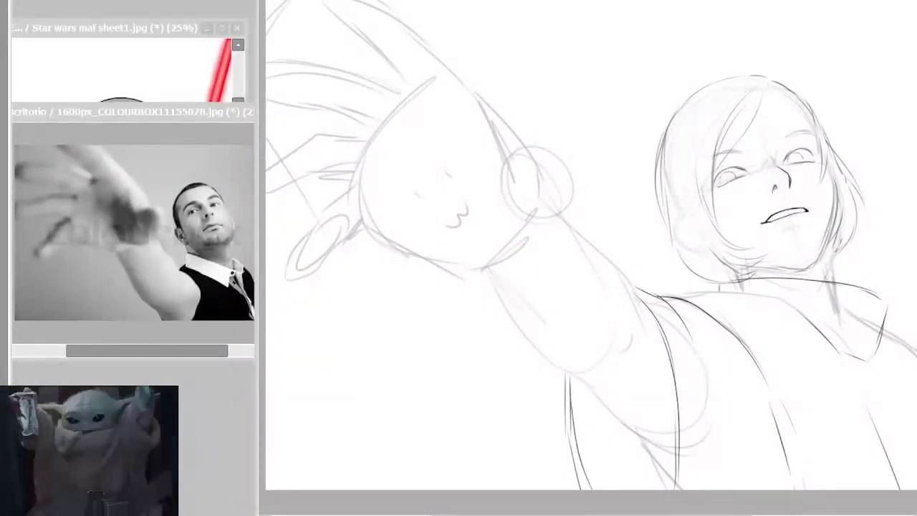
left_click_drag(591, 252, 481, 101)
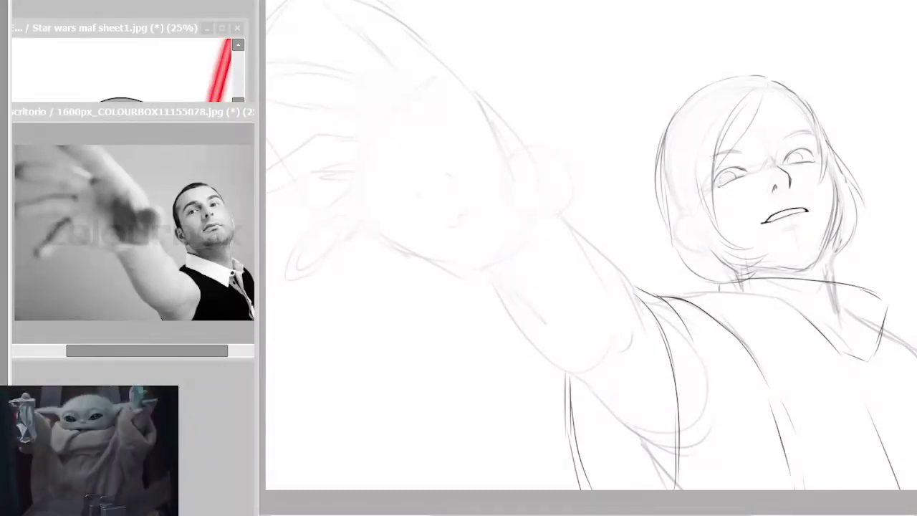
- Bring up the close-up photo of an open hand and shrink its window around the palm and fingers
left_click_drag(213, 1, 412, 7)
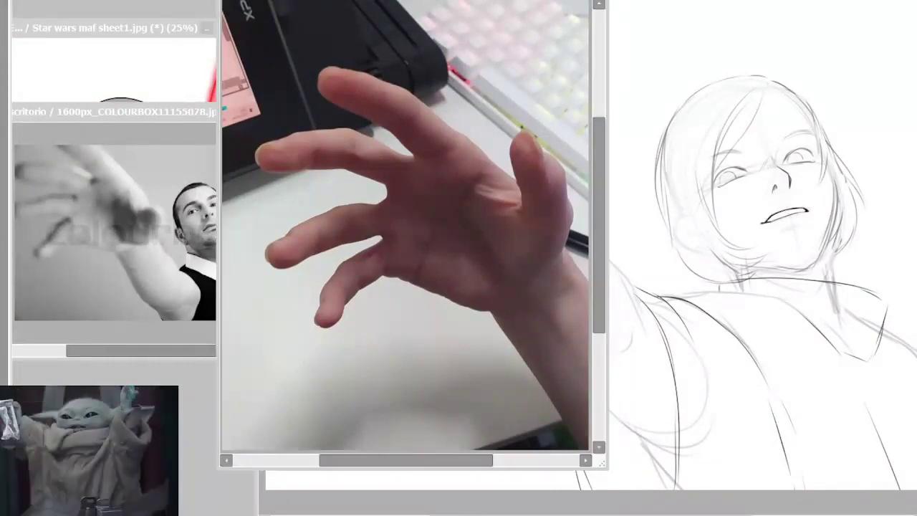
left_click(403, 119)
scroll(452, 256, "down", 1)
left_click_drag(604, 465, 506, 301)
mouse_move(423, 1)
left_mouse_down()
mouse_move(427, 114)
mouse_move(422, 1)
left_mouse_up()
scroll(416, 186, "up", 1)
left_click_drag(496, 287, 530, 313)
left_click(551, 344)
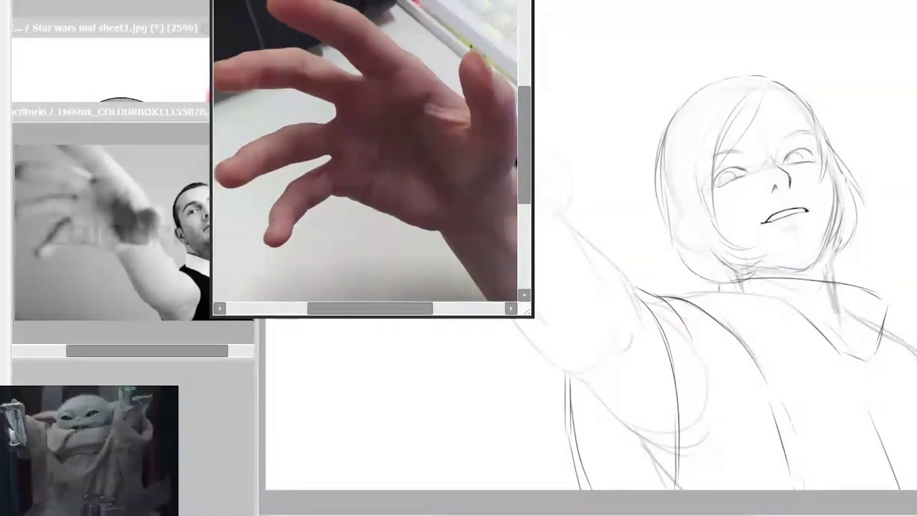
- Place the hand photo in a small window below the man's photo, clear of the drawing
key("ctrl+v")
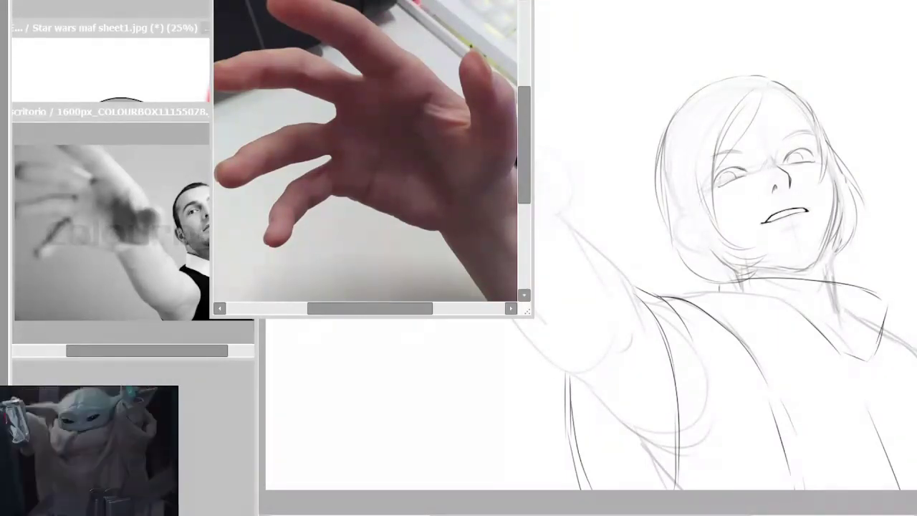
left_click_drag(373, 1, 191, 137)
left_click_drag(351, 478, 270, 344)
left_click_drag(188, 137, 177, 313)
left_click(672, 511)
left_click(177, 314)
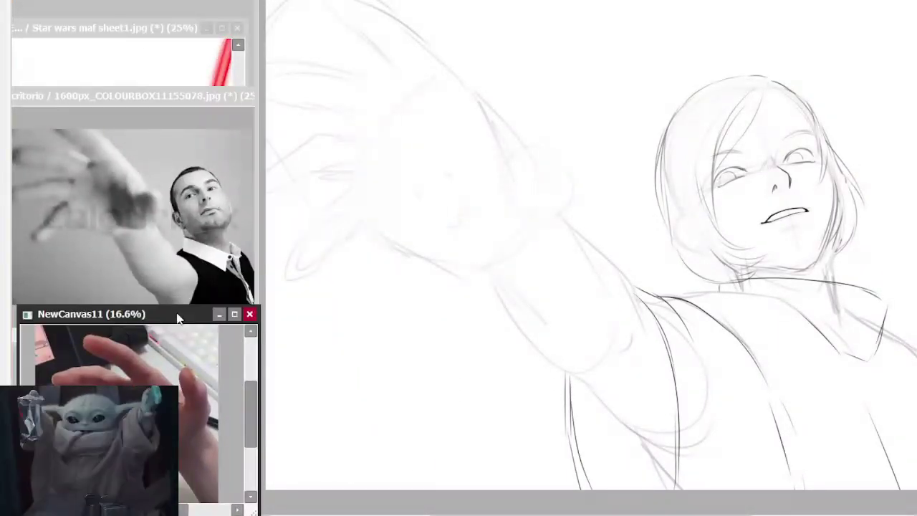
- Sketch the palm's lower contour, a crease line and the rounded thumb mound over the faded hand
left_click(764, 96)
left_click_drag(421, 144, 416, 228)
mouse_move(371, 230)
left_mouse_down()
mouse_move(434, 256)
mouse_move(395, 247)
mouse_move(479, 269)
left_mouse_up()
key("ctrl+z")
left_click_drag(469, 146, 476, 222)
left_click_drag(387, 235, 562, 210)
left_click_drag(470, 159, 491, 126)
left_click_drag(489, 110, 563, 208)
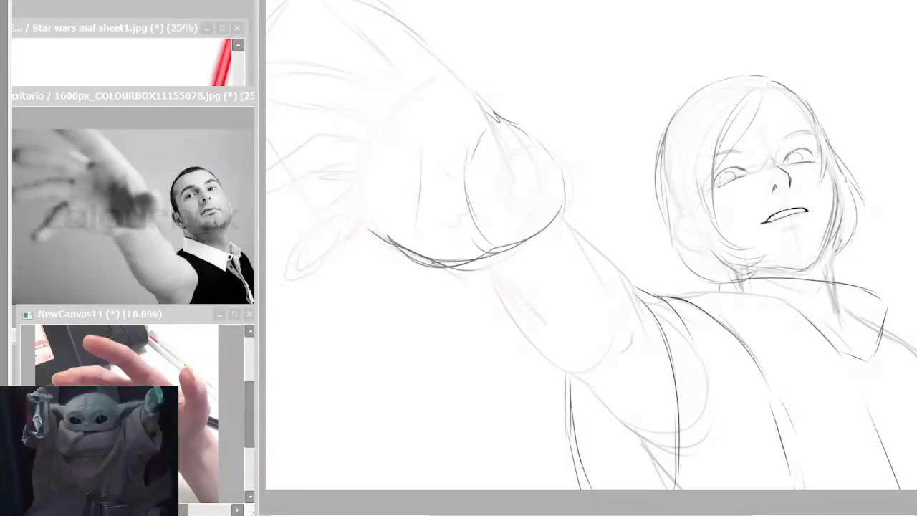
- Enlarge the hand reference and sketch the raised thumb's tip and outer contour above the thumb mound
left_click_drag(526, 77, 514, 137)
left_click(177, 313)
scroll(205, 386, "up", 2)
mouse_move(529, 78)
left_mouse_down()
mouse_move(553, 127)
mouse_move(546, 116)
mouse_move(570, 126)
left_mouse_up()
left_click(548, 101)
left_click_drag(513, 134, 555, 130)
left_click_drag(569, 125, 578, 202)
left_click_drag(664, 77, 652, 62)
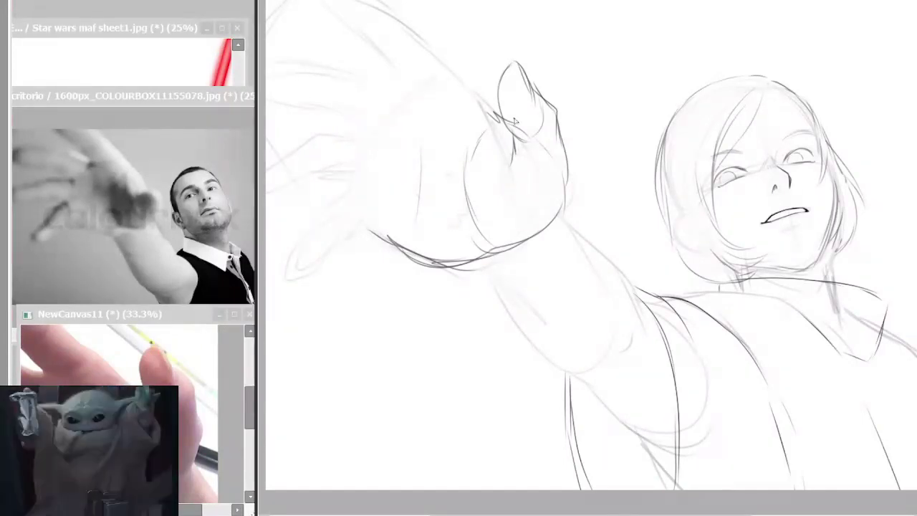
- Sketch the thumb's lower joint and strengthen its outer edge where it meets the palm
left_click_drag(511, 160, 513, 201)
left_click(179, 314)
scroll(193, 401, "down", 1)
left_click(563, 168)
left_click_drag(568, 167, 563, 195)
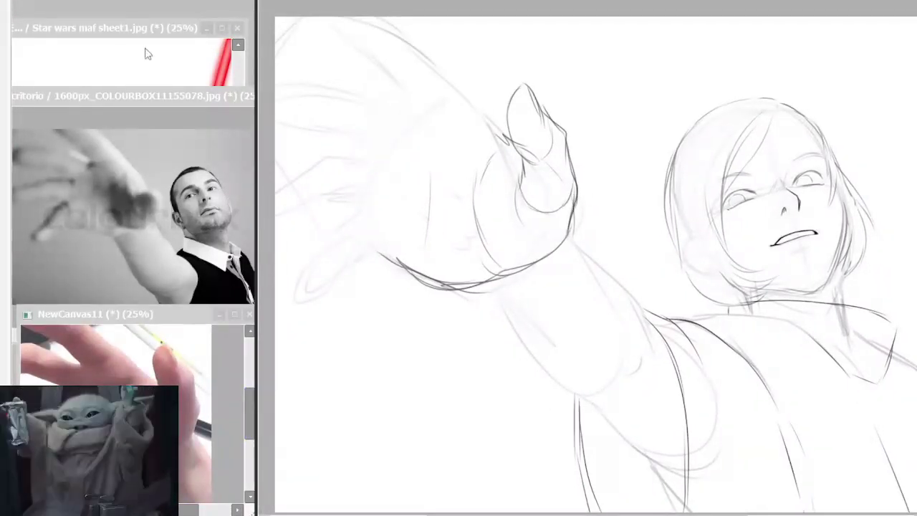
- Sketch the palm's upper edge and the index finger extending toward the canvas corner, following the hand photo
mouse_move(404, 110)
left_mouse_down()
mouse_move(443, 101)
mouse_move(509, 139)
left_mouse_up()
left_click_drag(387, 86, 408, 108)
left_click_drag(249, 421, 250, 414)
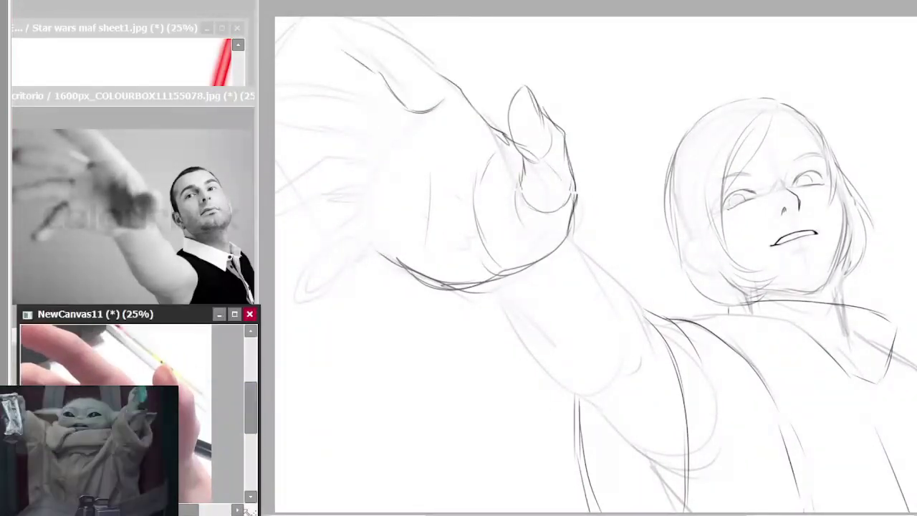
left_click_drag(255, 308, 267, 297)
left_click_drag(343, 50, 404, 104)
left_click_drag(385, 80, 417, 110)
left_click_drag(294, 19, 385, 78)
left_click_drag(363, 18, 429, 66)
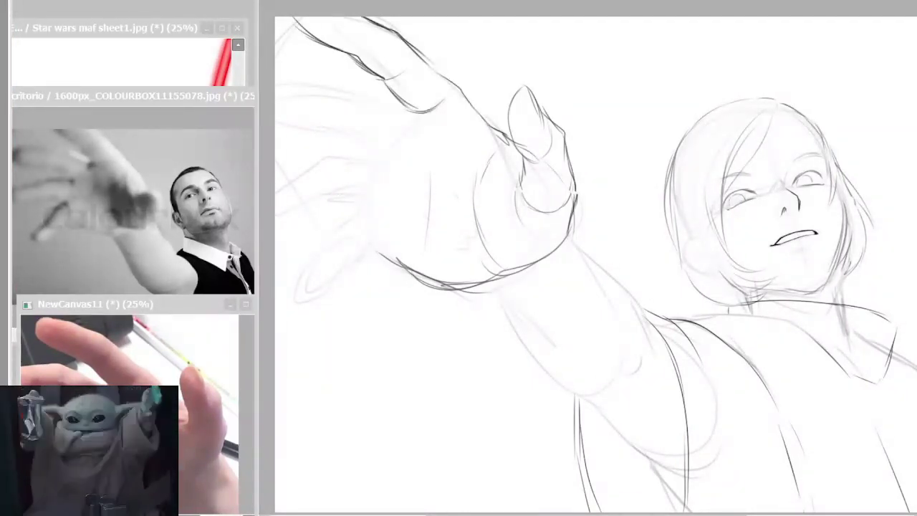
- Select the index finger, adjust its placement slightly with a transform and deselect it
left_click_drag(363, 4, 438, 109)
key("ctrl+t")
left_click_drag(290, 112, 297, 107)
key("Return")
key("ctrl+d")
- Sketch the middle finger with angular joint segments, and outline the finger bases and the palm's outer edge
left_click_drag(293, 16, 299, 20)
mouse_move(335, 87)
left_mouse_down()
mouse_move(409, 113)
mouse_move(286, 99)
left_mouse_up()
left_click_drag(334, 53, 333, 85)
mouse_move(330, 90)
left_mouse_down()
mouse_move(330, 119)
mouse_move(383, 138)
left_mouse_up()
left_click_drag(327, 124, 292, 135)
left_click_drag(293, 124, 277, 143)
left_click_drag(298, 94, 276, 100)
left_click_drag(297, 131, 275, 135)
left_click_drag(331, 86, 414, 111)
left_click_drag(328, 124, 388, 138)
left_click_drag(382, 138, 375, 159)
left_click_drag(415, 119, 387, 141)
left_click_drag(375, 158, 378, 247)
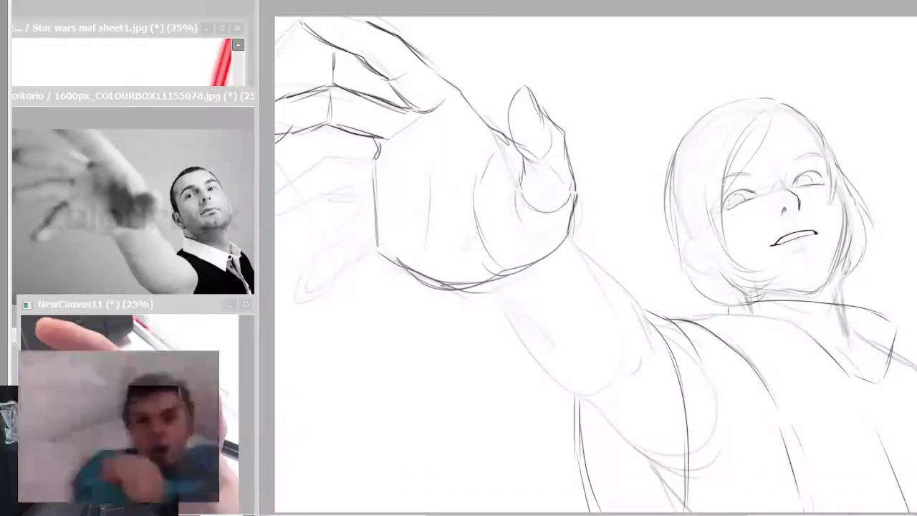
- Sketch the bent ring finger below the middle finger, marking its joints and fingertip
left_click_drag(316, 140, 316, 175)
mouse_move(316, 154)
left_mouse_down()
mouse_move(377, 151)
mouse_move(277, 195)
left_mouse_up()
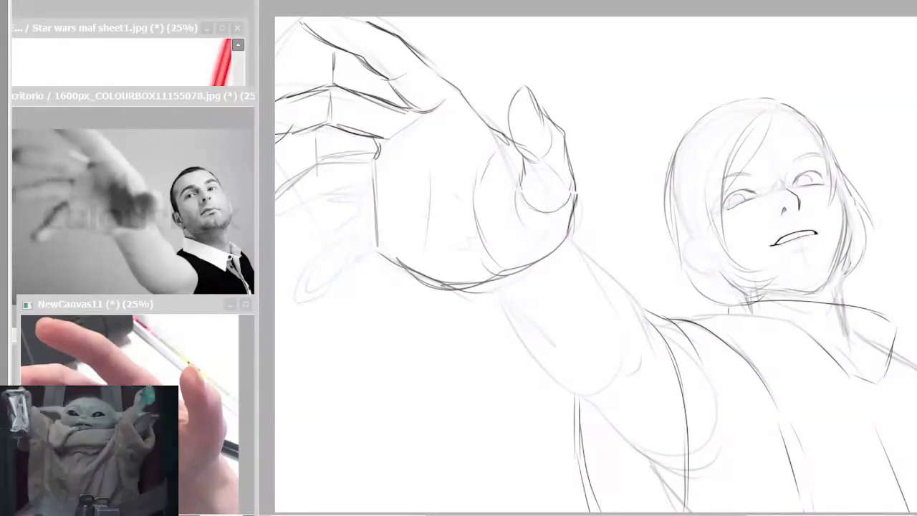
left_click_drag(288, 189, 296, 216)
left_click_drag(321, 169, 330, 195)
left_click_drag(327, 199, 300, 213)
left_click_drag(296, 216, 277, 230)
- Sketch the curled little finger from the palm's outer edge, with its joint and rounded tip
left_click_drag(369, 188, 328, 258)
left_click_drag(296, 232, 293, 304)
mouse_move(295, 301)
left_mouse_down()
mouse_move(328, 272)
mouse_move(315, 305)
left_mouse_up()
left_click_drag(331, 234, 329, 272)
left_click_drag(363, 242, 325, 282)
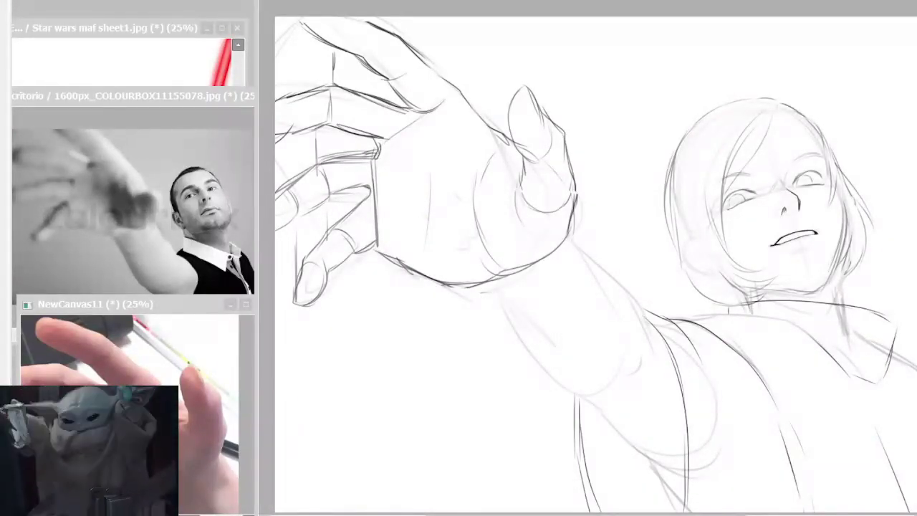
- Stack the hand photo above the man's photo and apply a transform to the hand sketch
left_click_drag(128, 305, 125, 1)
left_click_drag(203, 96, 203, 191)
mouse_move(507, 154)
left_mouse_down()
mouse_move(516, 73)
mouse_move(507, 154)
left_mouse_up()
key("ctrl+t")
key("Return")
- Draw red guide lines over the index finger, thumb and palm to compare the hand's angles and spacing
left_click_drag(422, 51, 530, 89)
left_click_drag(459, 88, 506, 138)
mouse_move(508, 89)
left_mouse_down()
mouse_move(511, 136)
mouse_move(442, 169)
left_mouse_up()
left_click_drag(444, 169, 494, 270)
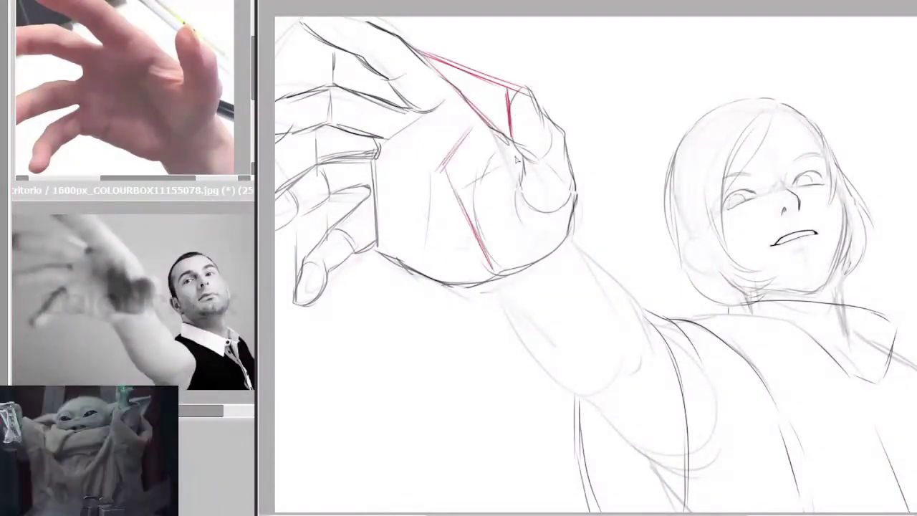
left_click_drag(507, 137, 538, 157)
left_click_drag(484, 166, 517, 175)
left_click_drag(479, 177, 520, 186)
left_click_drag(575, 194, 568, 240)
left_click_drag(562, 245, 477, 288)
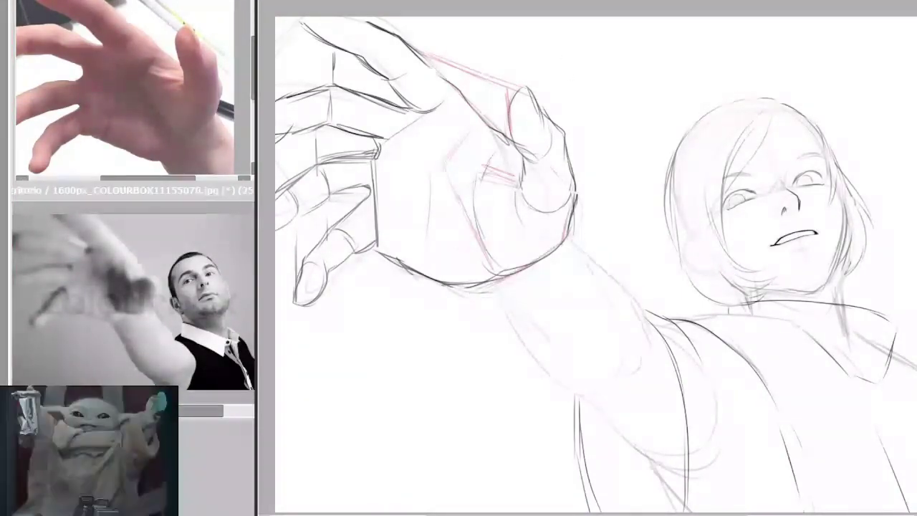
- Strengthen the thumb's contour, round the palm beside the little finger and adjust the lower palm edge with a transform
mouse_move(507, 143)
left_mouse_down()
mouse_move(542, 115)
mouse_move(566, 138)
mouse_move(571, 173)
left_mouse_up()
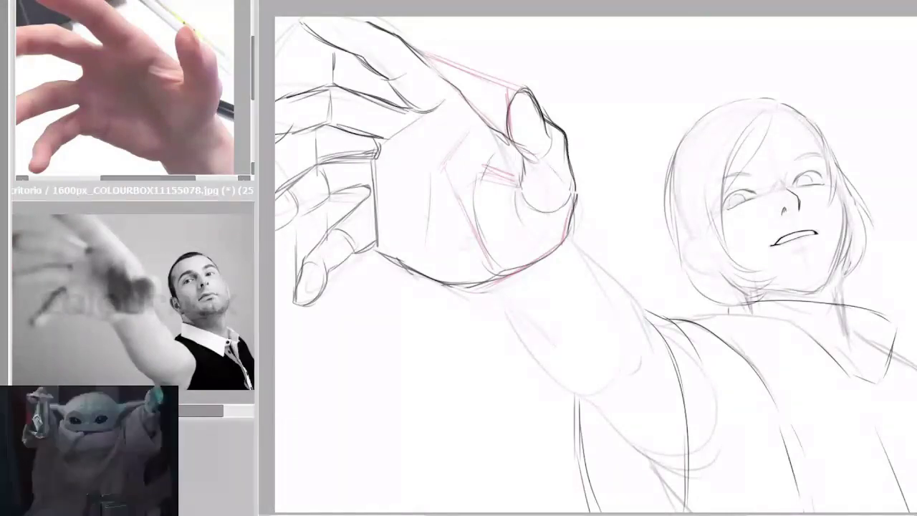
left_click_drag(371, 191, 398, 255)
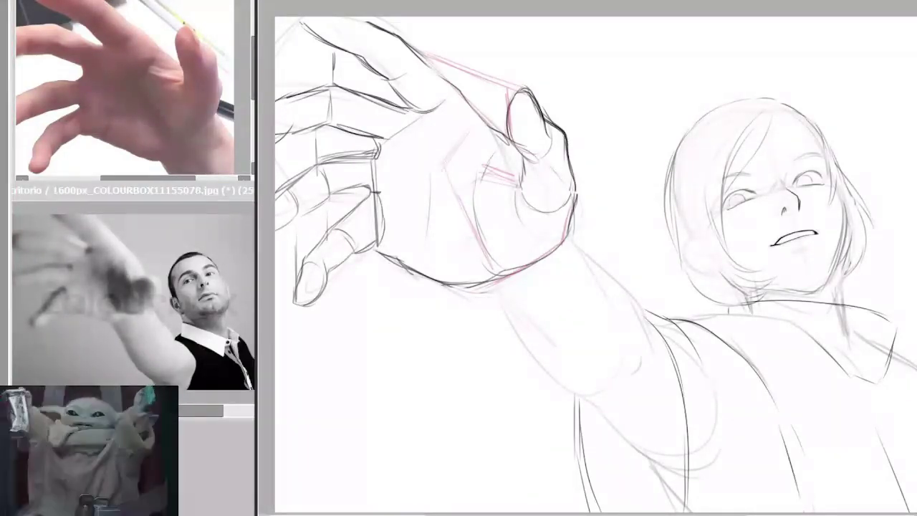
key("ctrl+t")
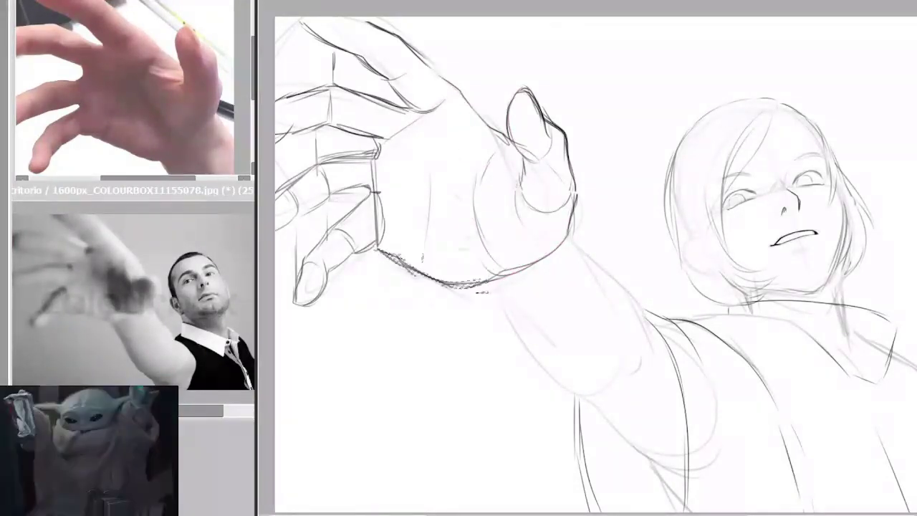
key("Return")
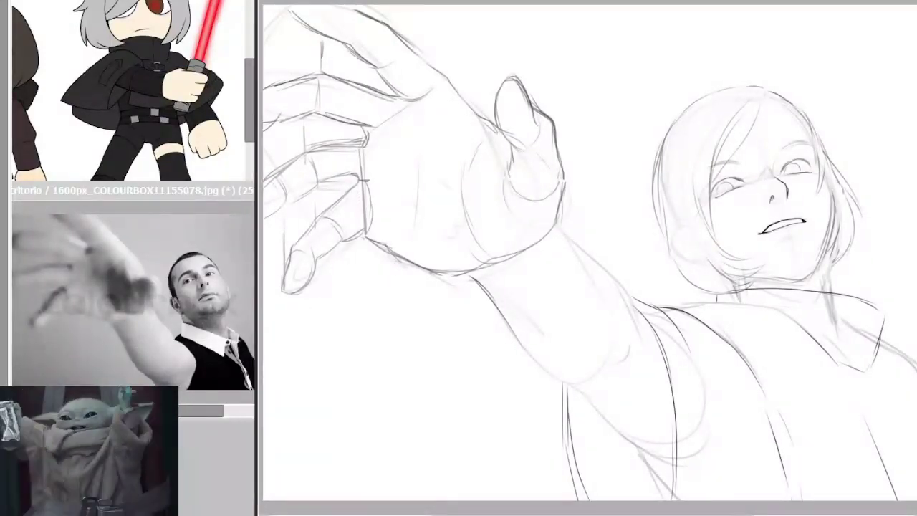
- Try a dark reddish-brown vertical gradient as the background behind the sketch and undo it
key("ctrl+f")
scroll(592, 253, "down", 2)
left_click_drag(670, 44, 692, 359)
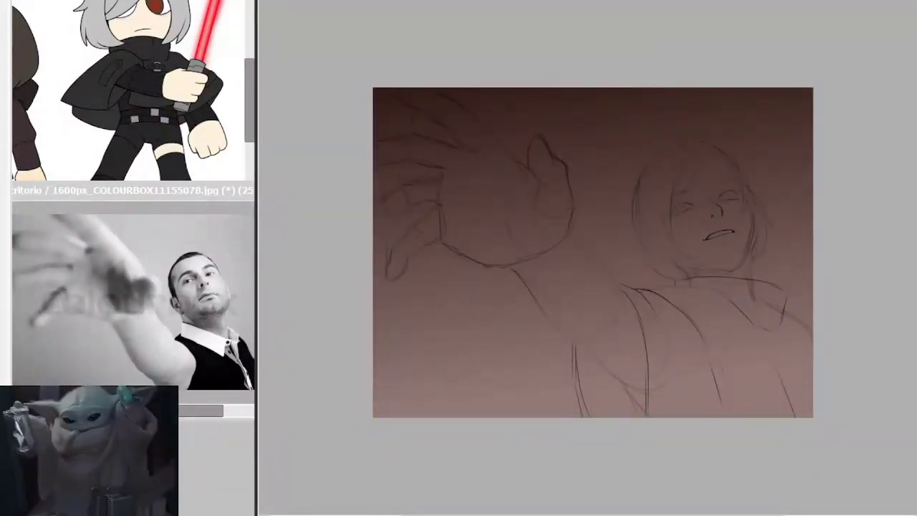
left_click_drag(696, 84, 720, 404)
key("ctrl+z")
left_click_drag(586, 32, 593, 317)
scroll(593, 253, "up", 2)
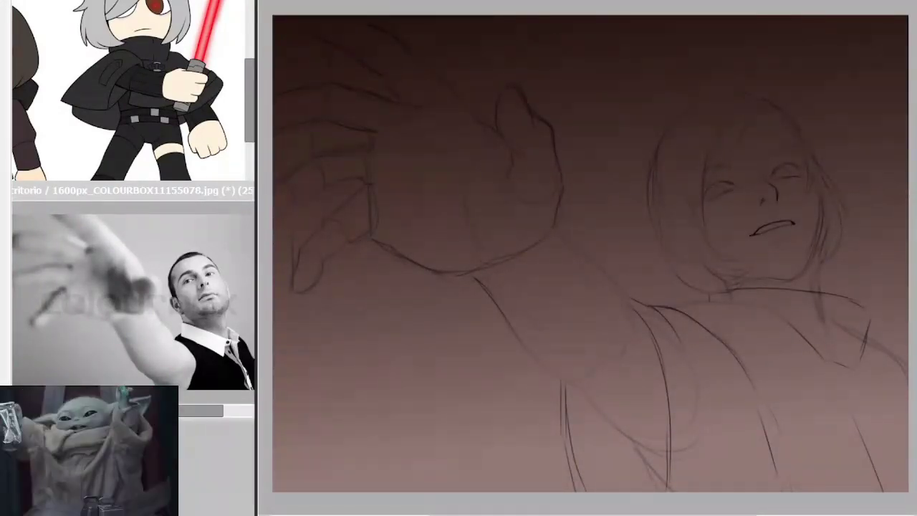
key("ctrl+z")
- Redraw the face's far cheek, jaw and chin contour with cleaner dark lines and add the far neck line
key("Tab")
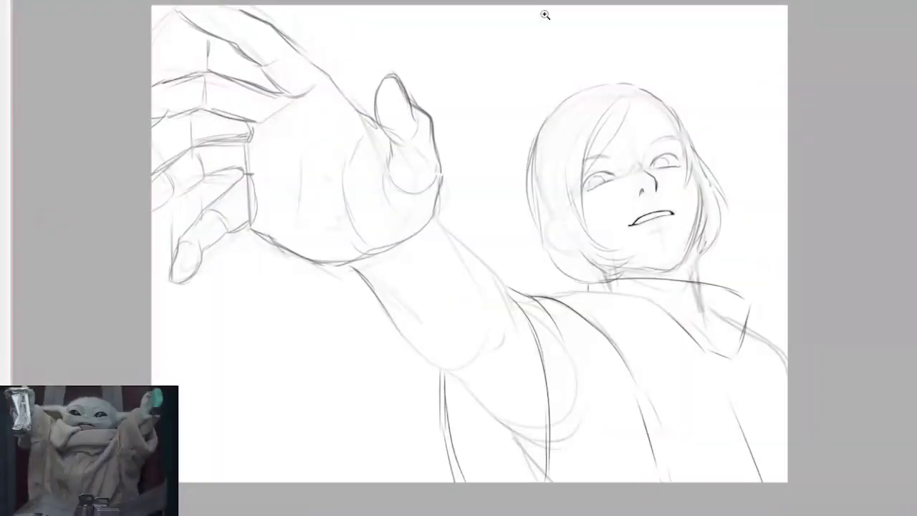
left_click_drag(547, 94, 754, 292)
mouse_move(251, 394)
left_mouse_down()
mouse_move(207, 281)
mouse_move(278, 301)
left_mouse_up()
left_click_drag(618, 214, 626, 344)
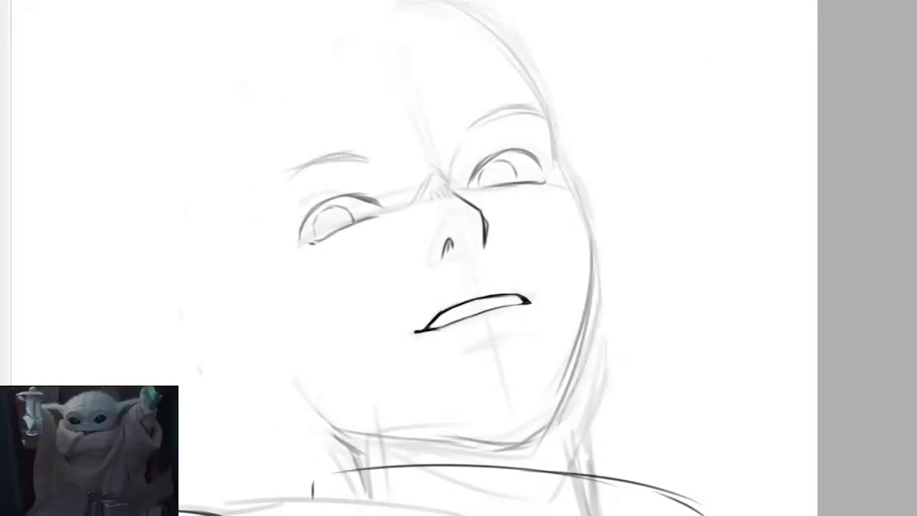
scroll(597, 371, "up", 2)
mouse_move(566, 130)
left_mouse_down()
mouse_move(589, 295)
mouse_move(541, 429)
left_mouse_up()
mouse_move(332, 460)
left_mouse_down()
mouse_move(489, 474)
mouse_move(504, 462)
left_mouse_up()
key("ctrl+z")
left_click_drag(560, 387, 496, 463)
scroll(464, 258, "down", 2)
scroll(573, 273, "down", 1)
left_click_drag(650, 286, 657, 366)
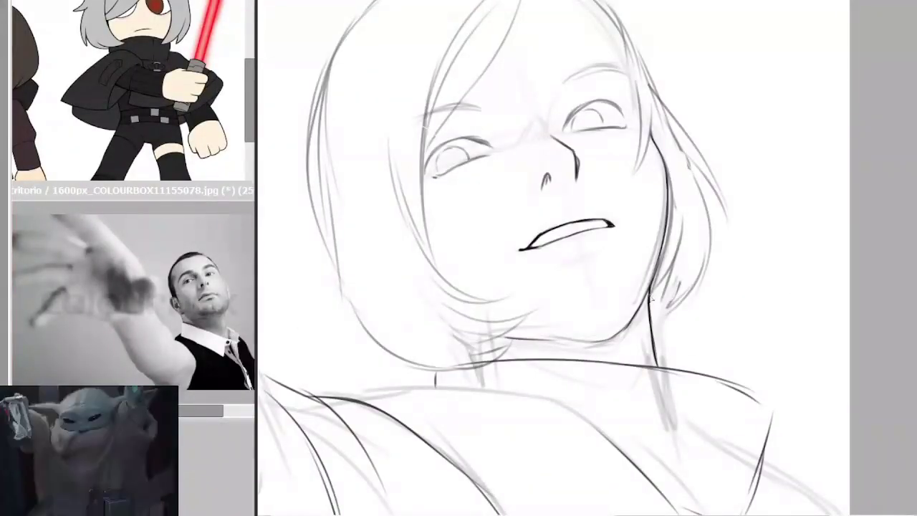
scroll(587, 510, "up", 1)
- Redraw the outstretched arm's upper and lower contours from wrist to shoulder with clean dark lines
key("Home")
scroll(587, 287, "up", 3)
left_click_drag(253, 289, 260, 201)
left_click_drag(262, 43, 338, 275)
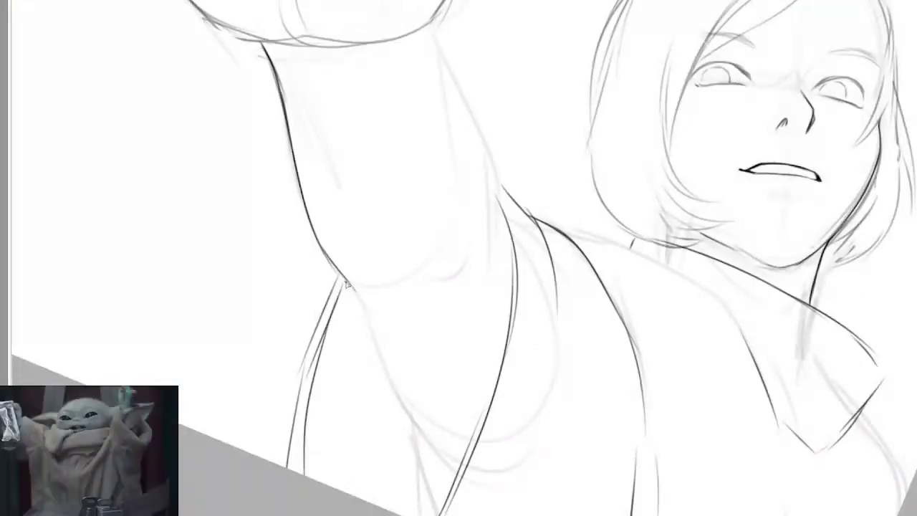
scroll(420, 363, "down", 3)
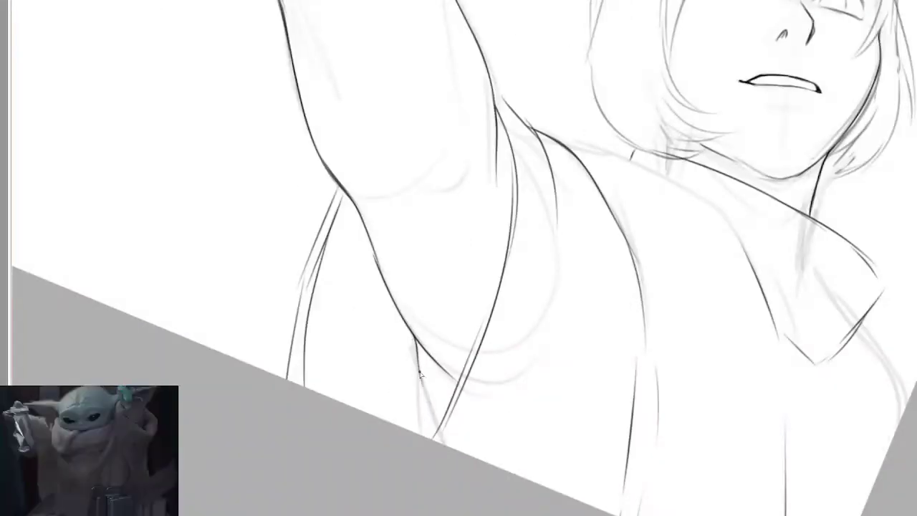
key("Delete")
left_click_drag(445, 338, 505, 334)
key("Home")
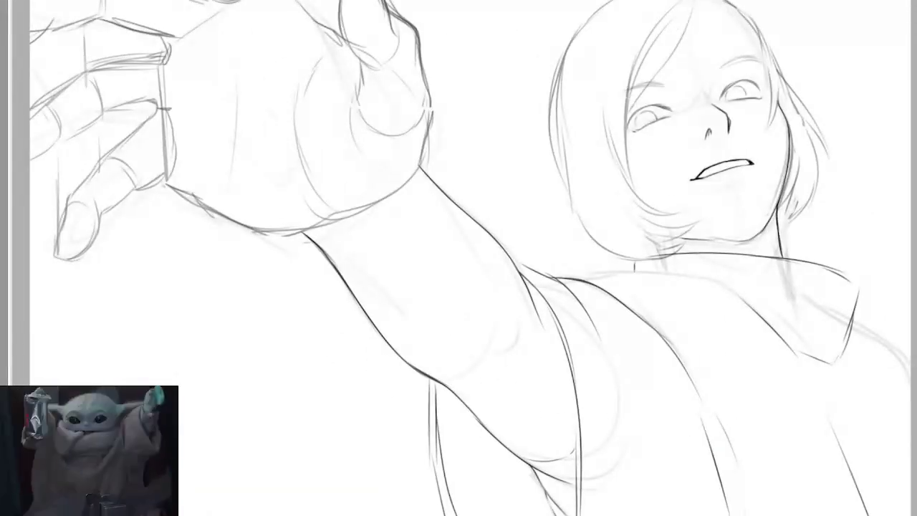
left_click_drag(424, 236, 493, 279)
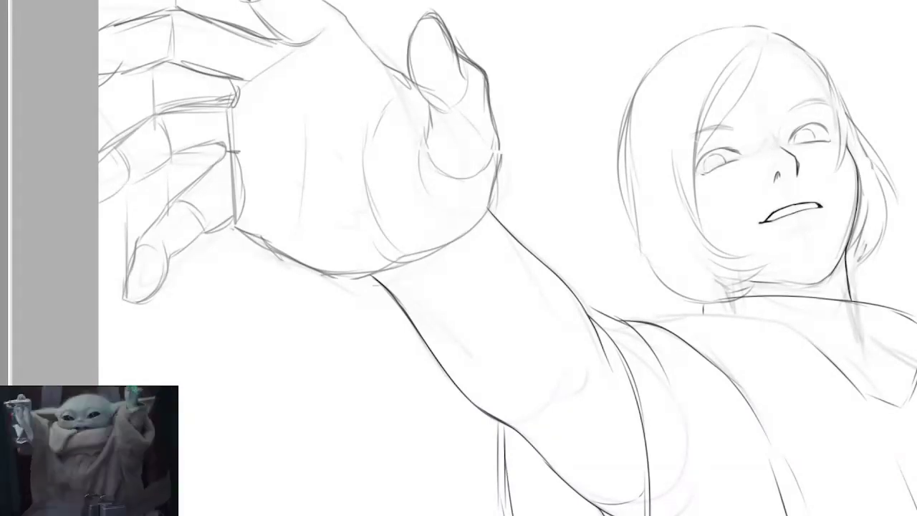
- Refine the shoulder and upper torso lines around the cloak's collar, undoing a misplaced stroke
scroll(716, 287, "up", 4)
left_click_drag(728, 187, 692, 313)
mouse_move(672, 147)
left_mouse_down()
mouse_move(730, 183)
mouse_move(709, 344)
left_mouse_up()
key("ctrl+z")
scroll(458, 258, "up", 2)
mouse_move(199, 48)
left_mouse_down()
mouse_move(319, 111)
mouse_move(473, 260)
left_mouse_up()
scroll(473, 261, "down", 6)
key("ctrl+0")
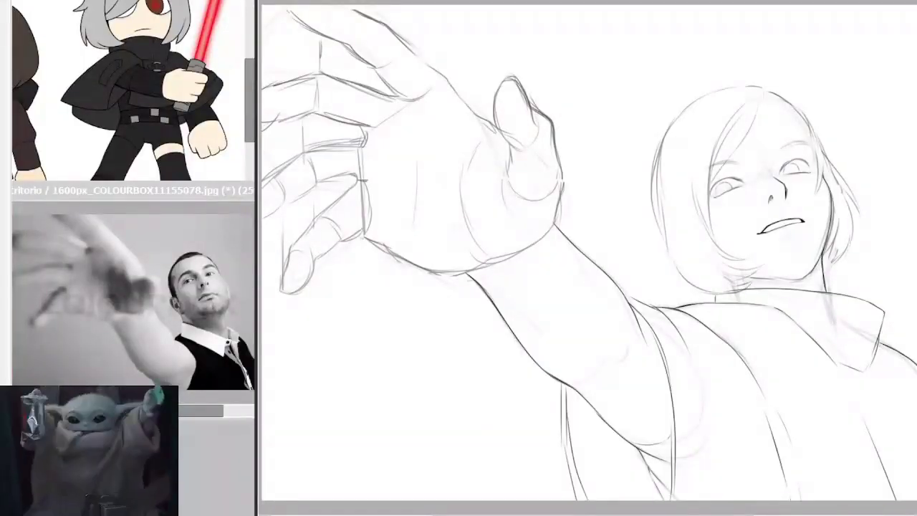
- Clean up the doubled rough lines along the near outer contour of the bob haircut
scroll(408, 127, "up", 5)
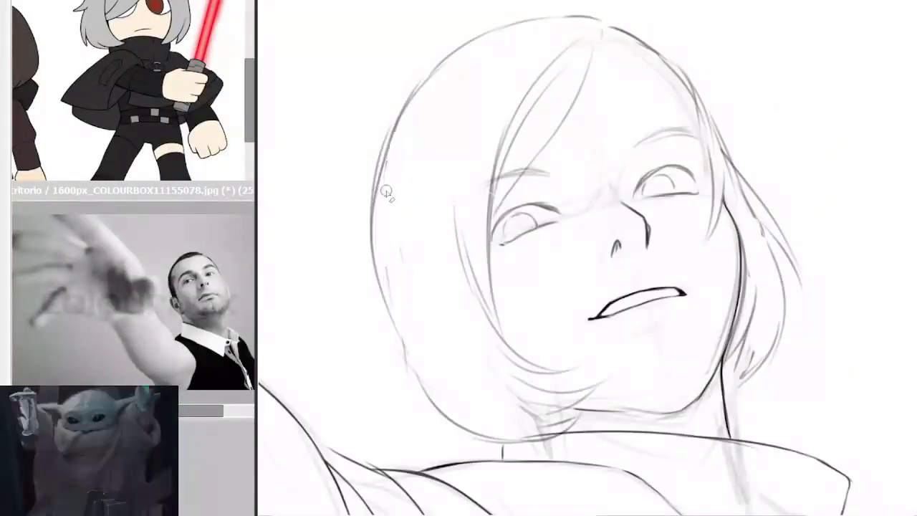